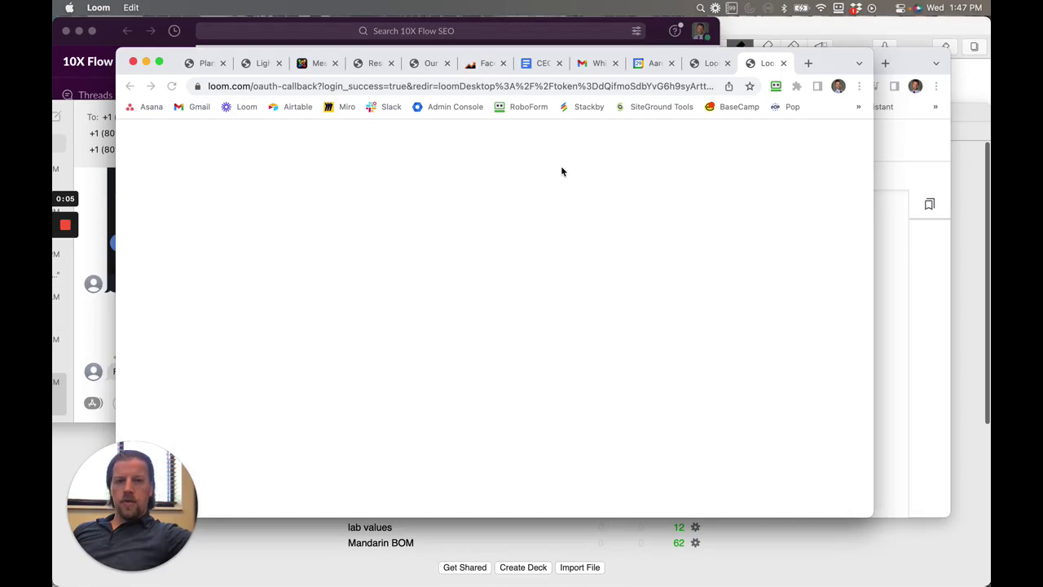
# - Close the two leftover Loom callback tabs, then open and dismiss the Google apps grid
pyautogui.click(783, 63)
pyautogui.click(784, 62)
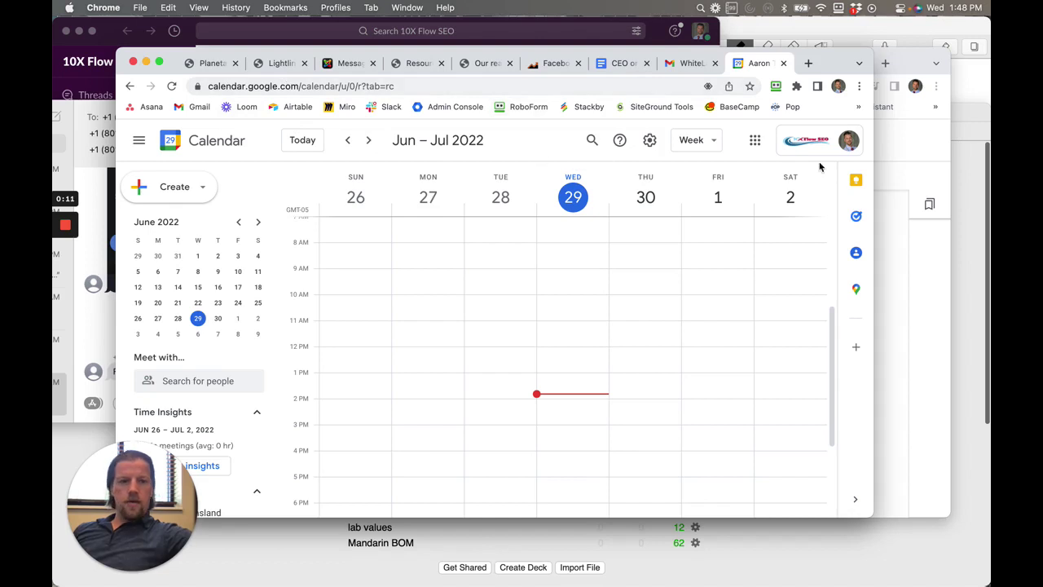
pyautogui.click(756, 140)
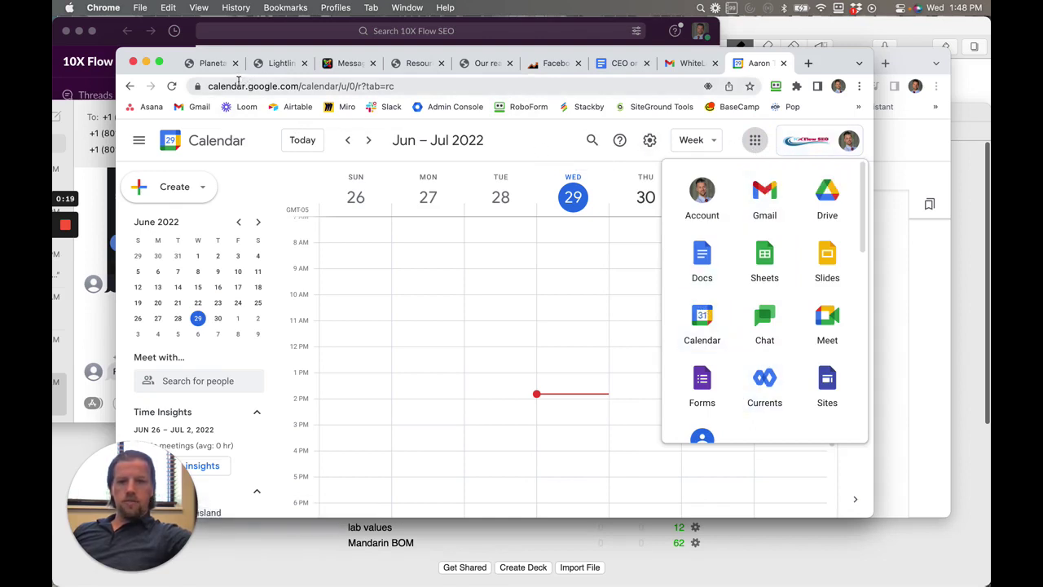
pyautogui.click(755, 142)
pyautogui.click(756, 142)
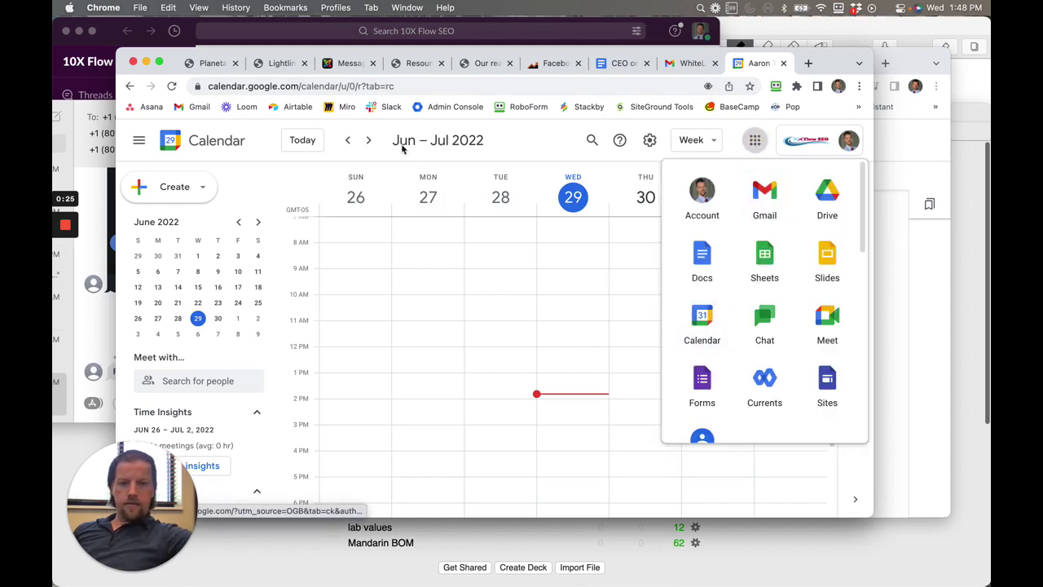
pyautogui.click(521, 130)
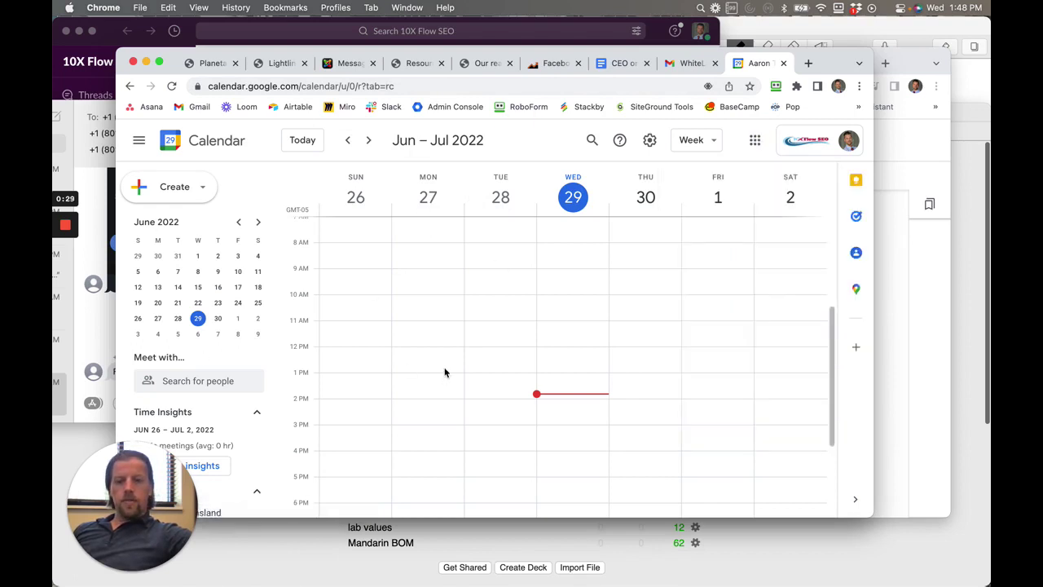
# - Scroll through the Jun 26 – Jul 2, 2022 week view
pyautogui.scroll(-3, 445, 373)
pyautogui.scroll(4, 445, 372)
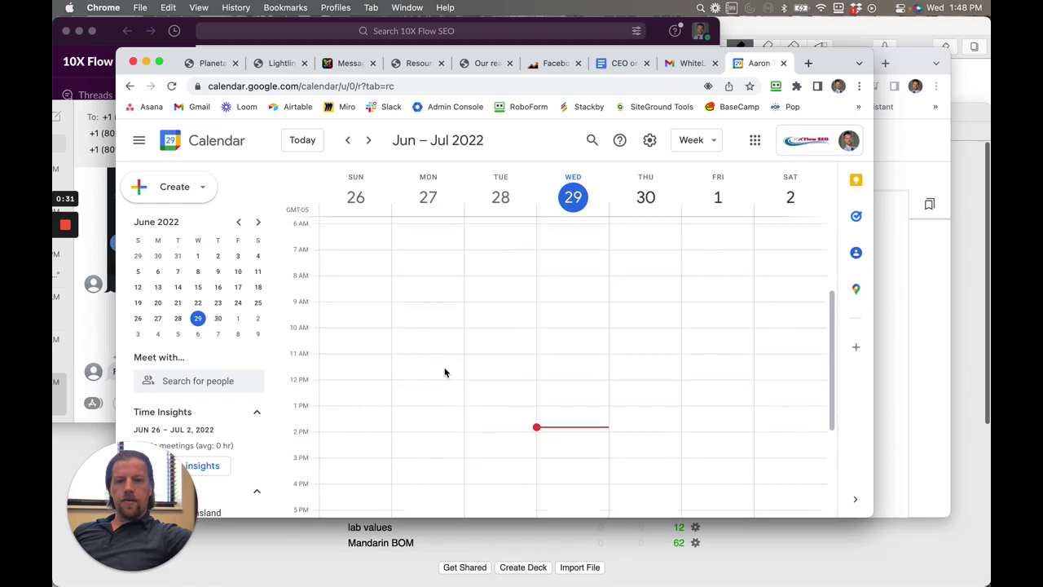
pyautogui.scroll(-1, 445, 373)
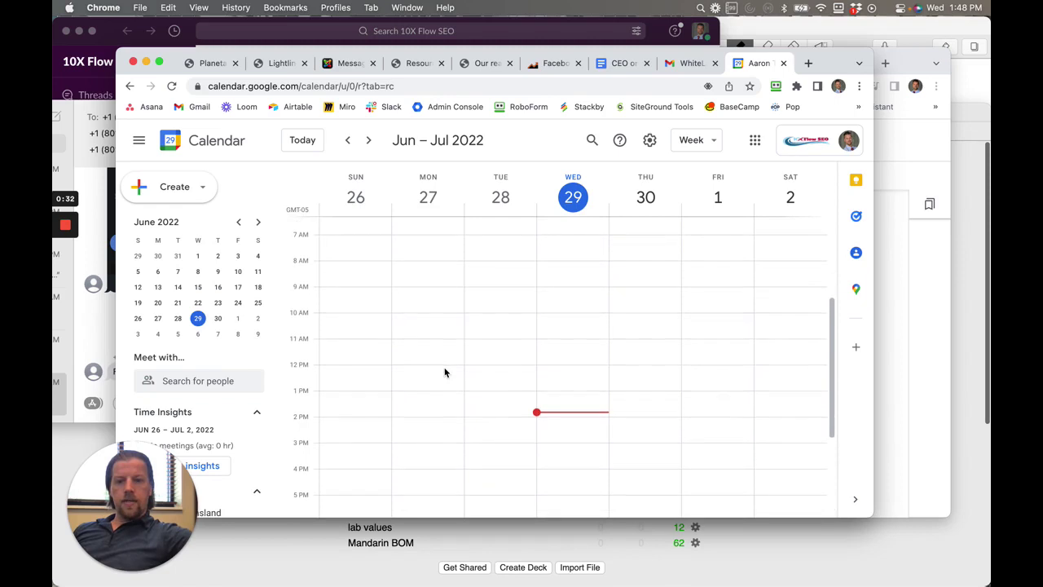
# - Open the full Settings page from the gear menu and go to the Import & export section
pyautogui.click(650, 143)
pyautogui.click(663, 181)
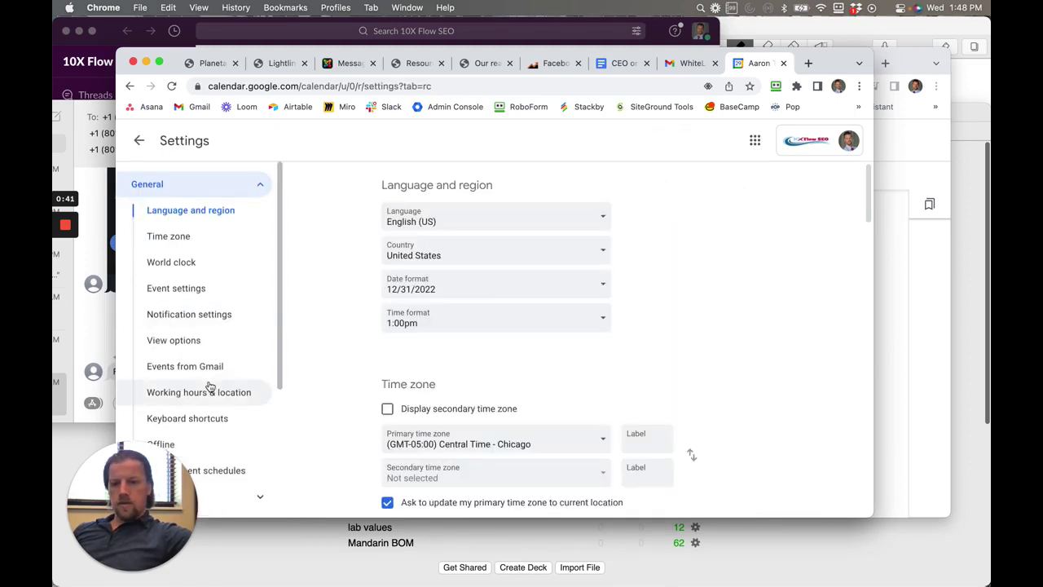
pyautogui.scroll(-2, 209, 385)
pyautogui.scroll(-4, 210, 384)
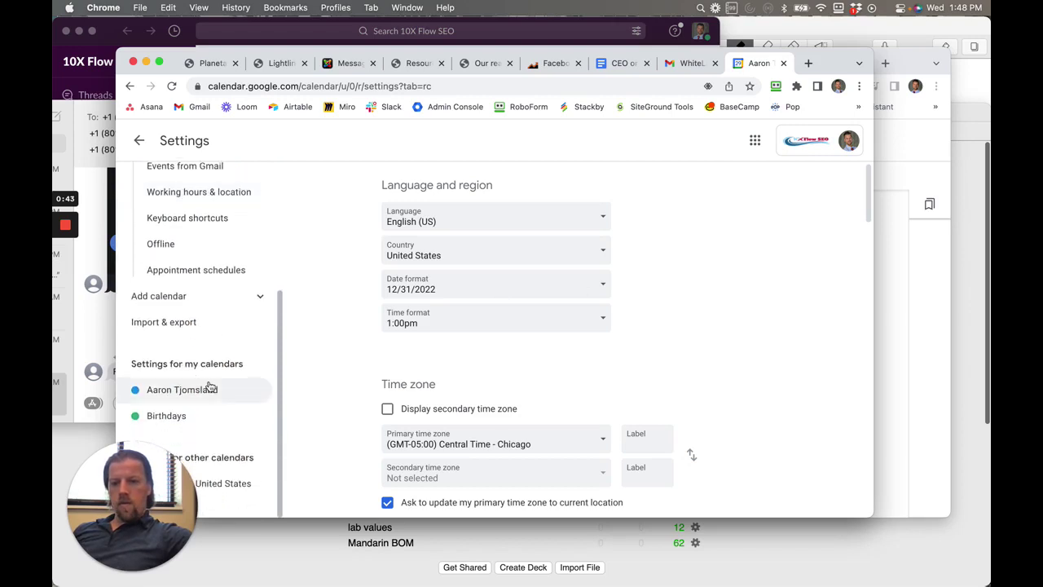
pyautogui.click(185, 324)
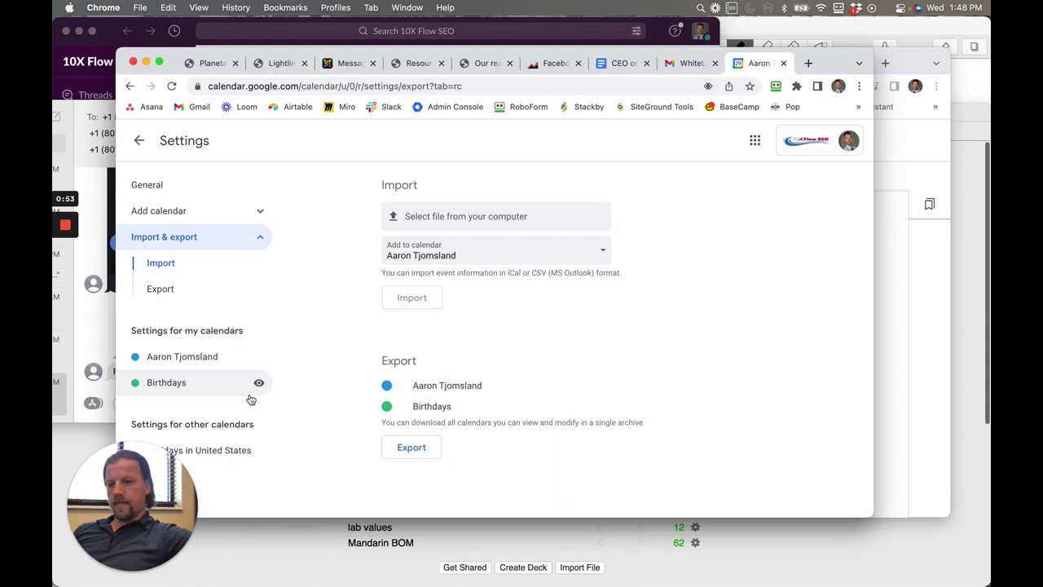
# - Expand Add calendar, open Subscribe to calendar, and dismiss the contact suggestions so the field stays empty
pyautogui.click(184, 212)
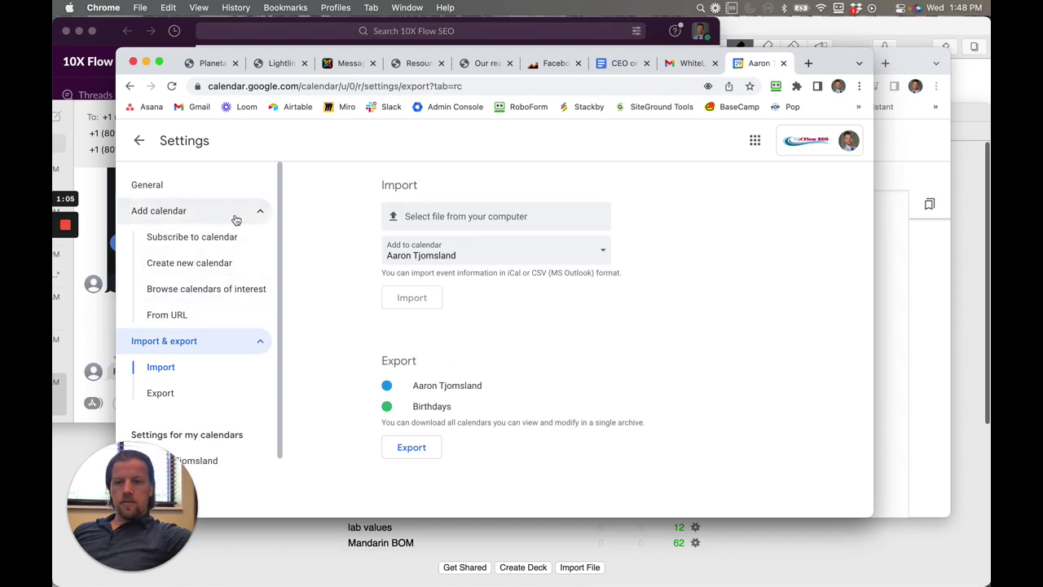
pyautogui.click(196, 243)
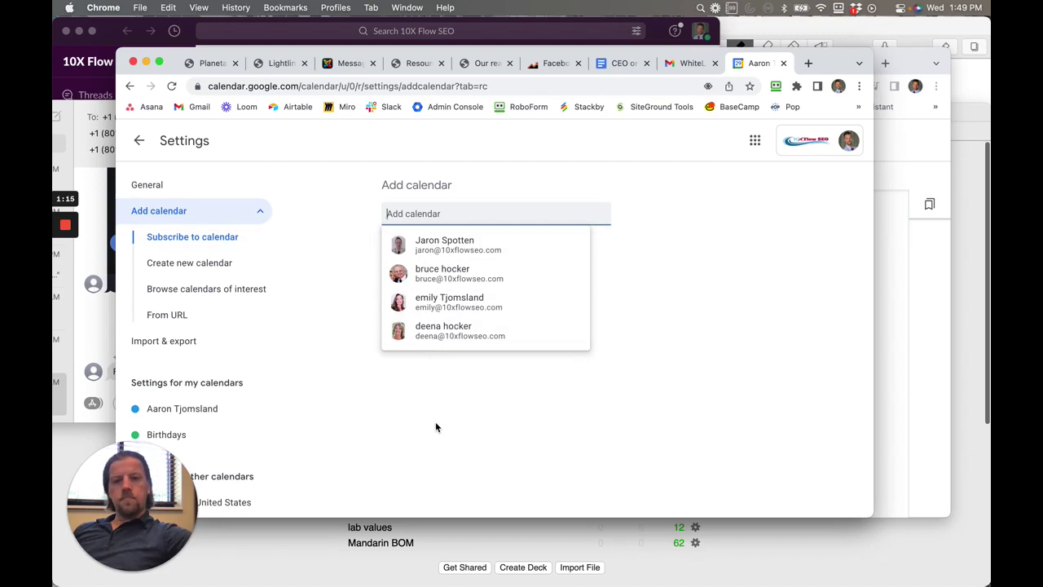
pyautogui.click(327, 275)
pyautogui.click(438, 213)
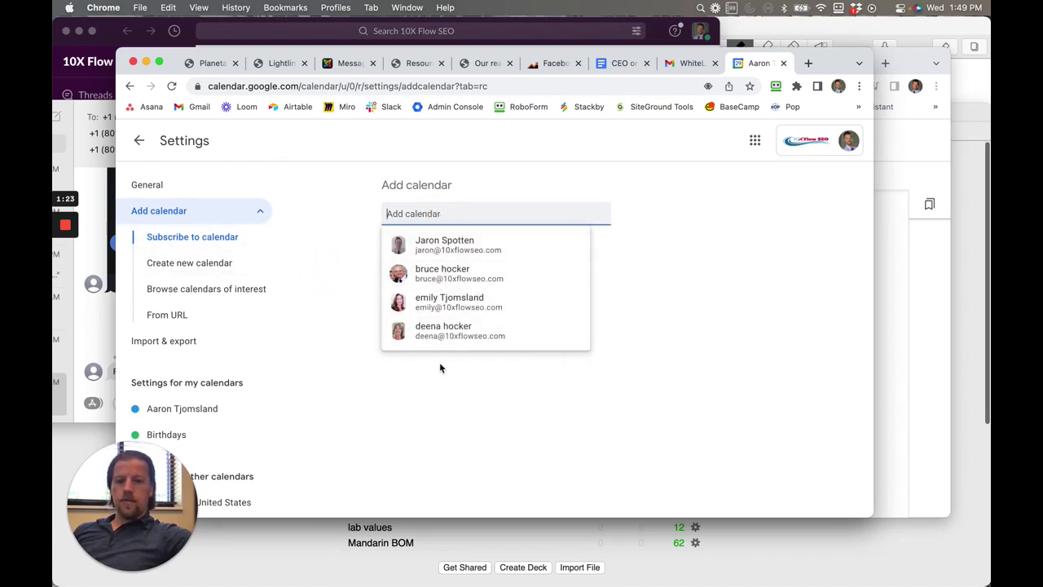
pyautogui.click(344, 231)
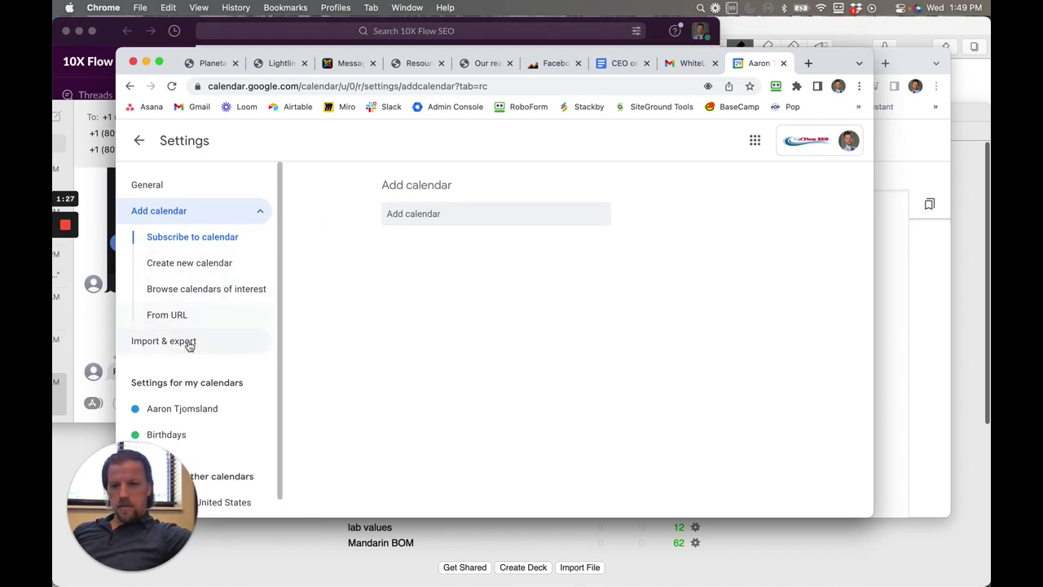
# - Leave Settings for the week view and open the options menu of your own calendar under My calendars
pyautogui.scroll(-1, 186, 344)
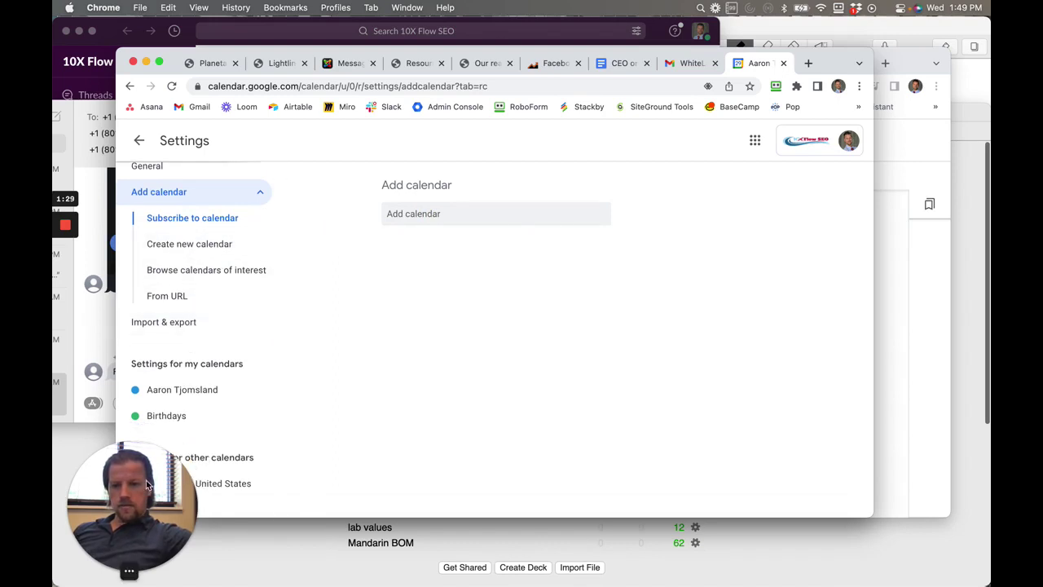
pyautogui.moveTo(163, 489); pyautogui.dragTo(826, 487)
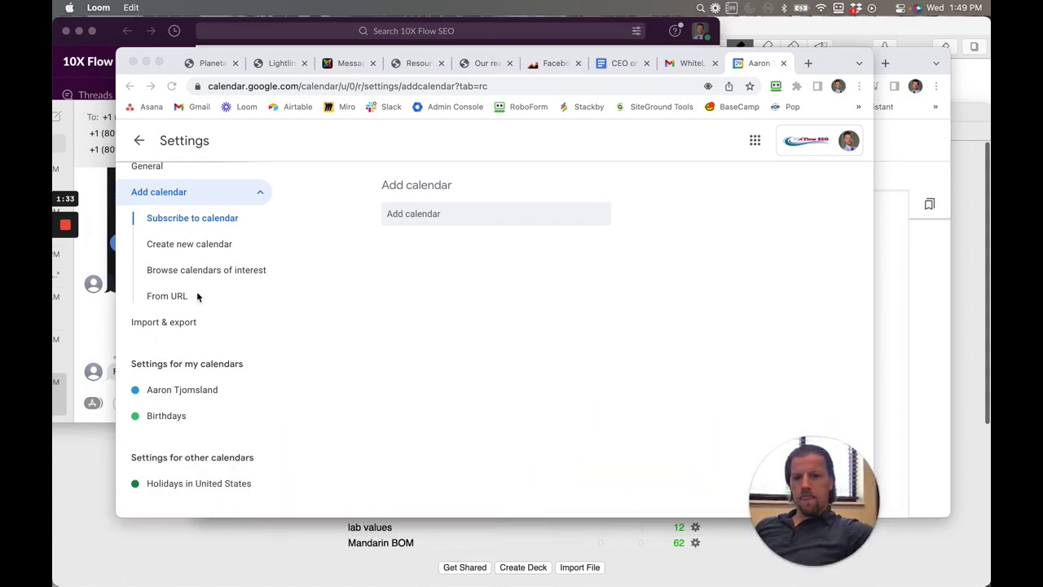
pyautogui.scroll(1, 233, 282)
pyautogui.click(139, 142)
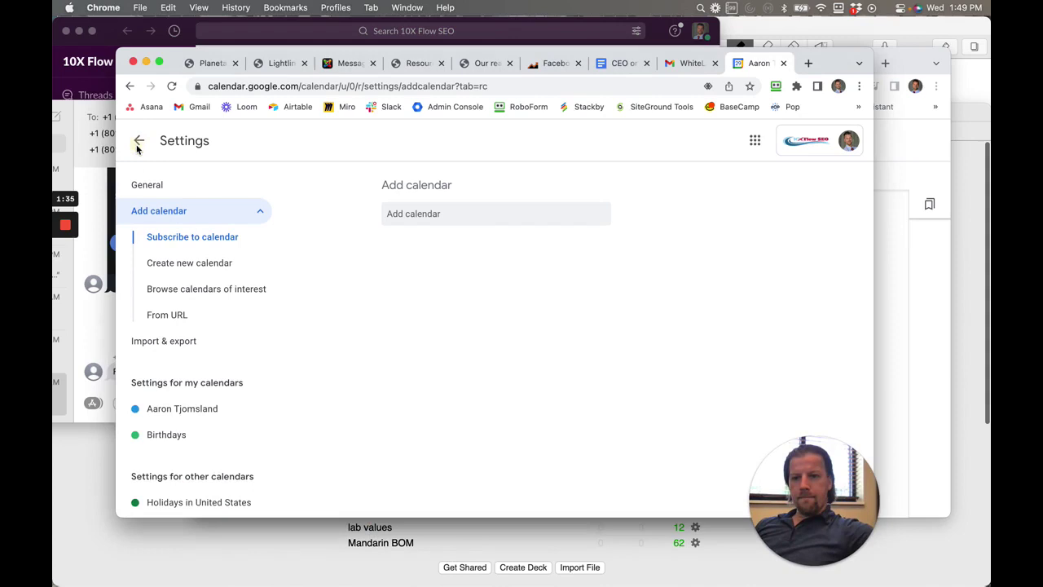
pyautogui.click(139, 142)
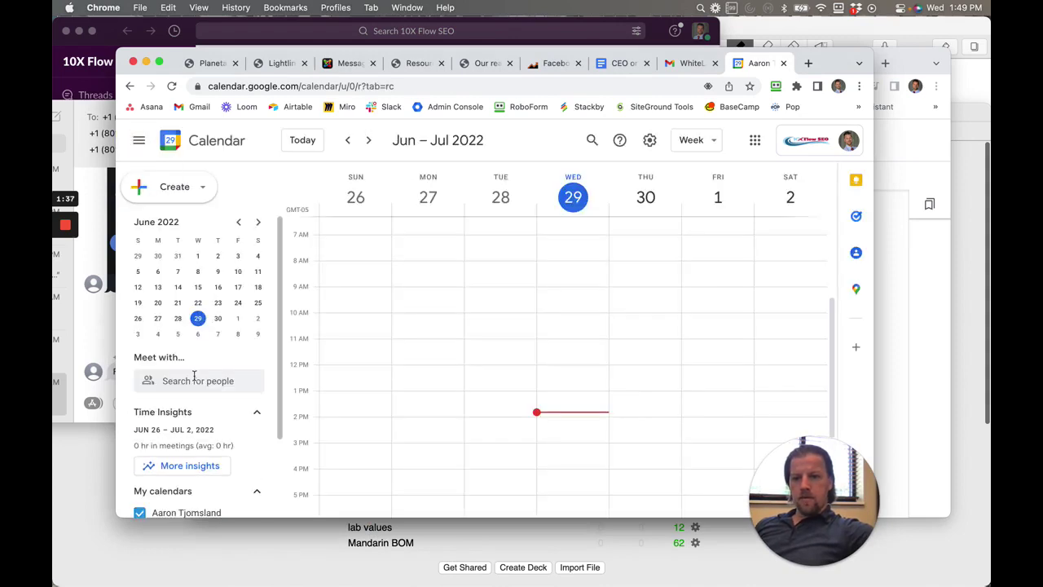
pyautogui.scroll(-2, 196, 379)
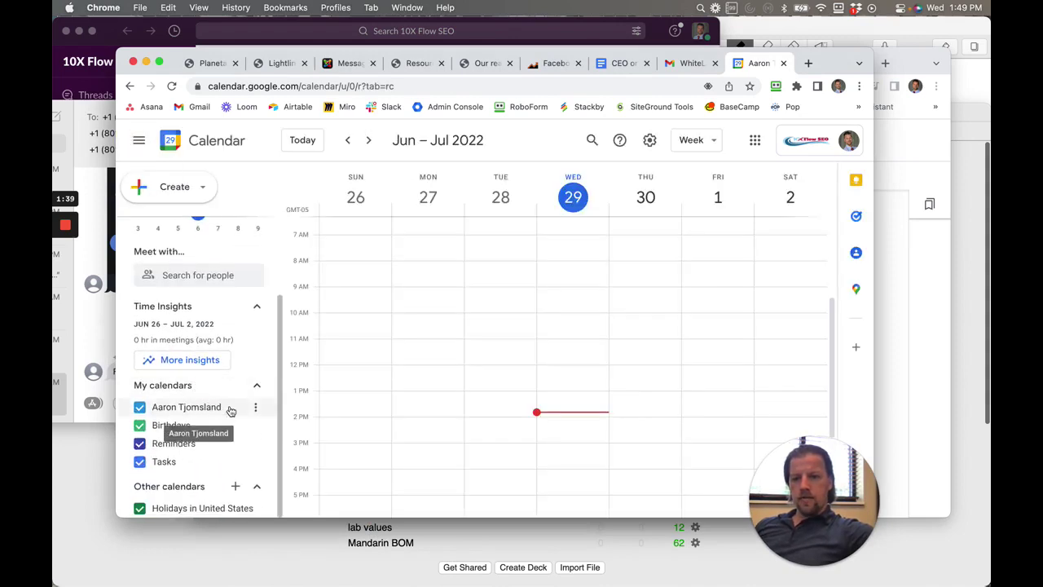
pyautogui.click(257, 409)
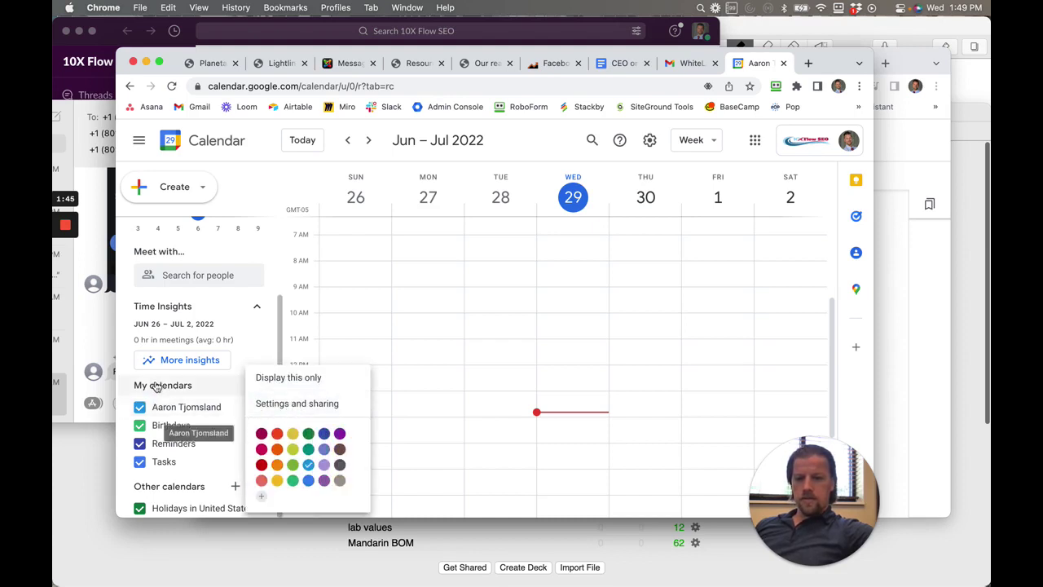
# - Open Settings and sharing for your own calendar
pyautogui.click(296, 403)
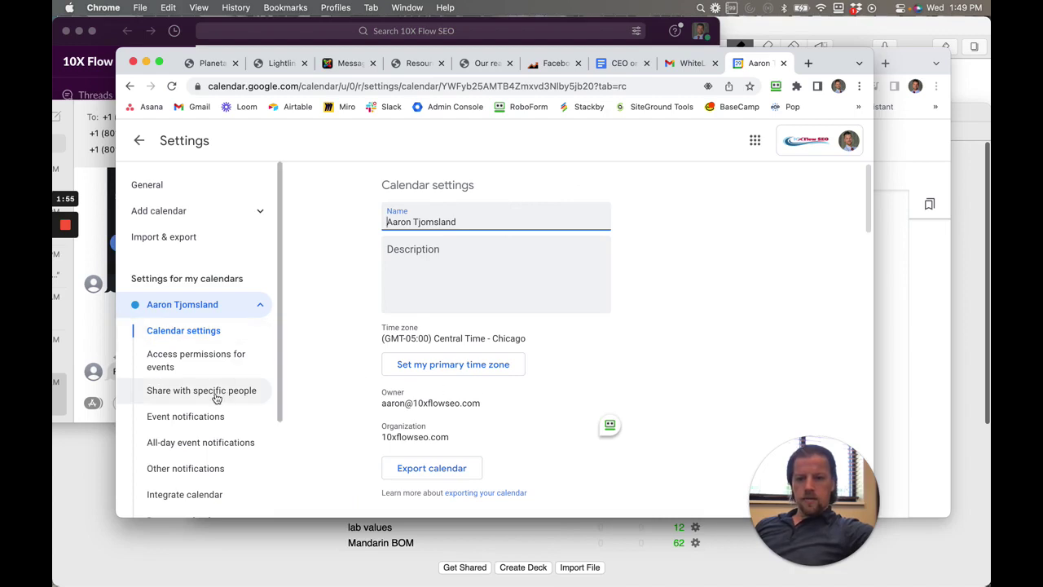
pyautogui.click(216, 397)
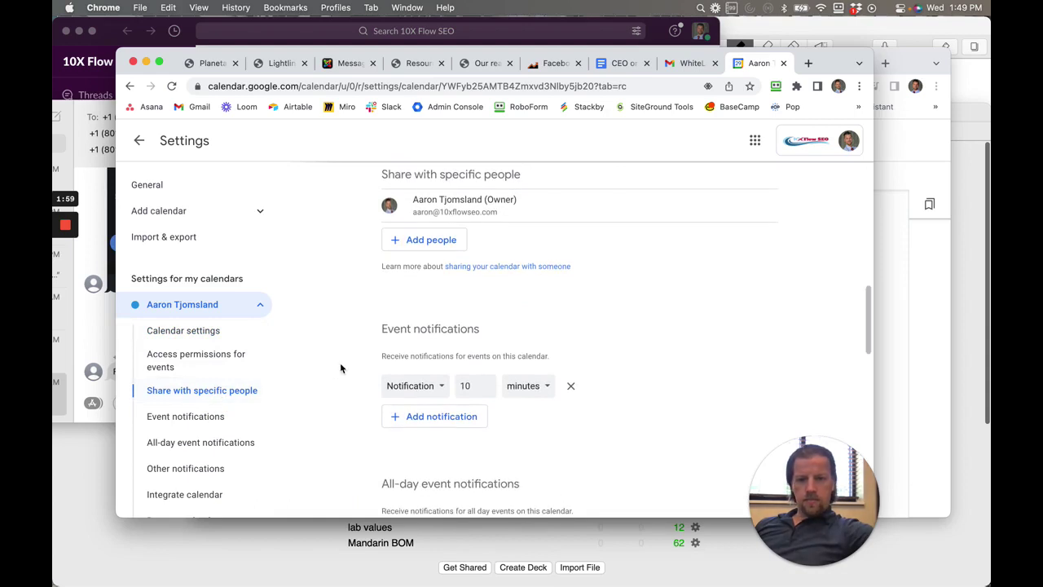
pyautogui.scroll(-5, 340, 361)
pyautogui.scroll(-3, 341, 367)
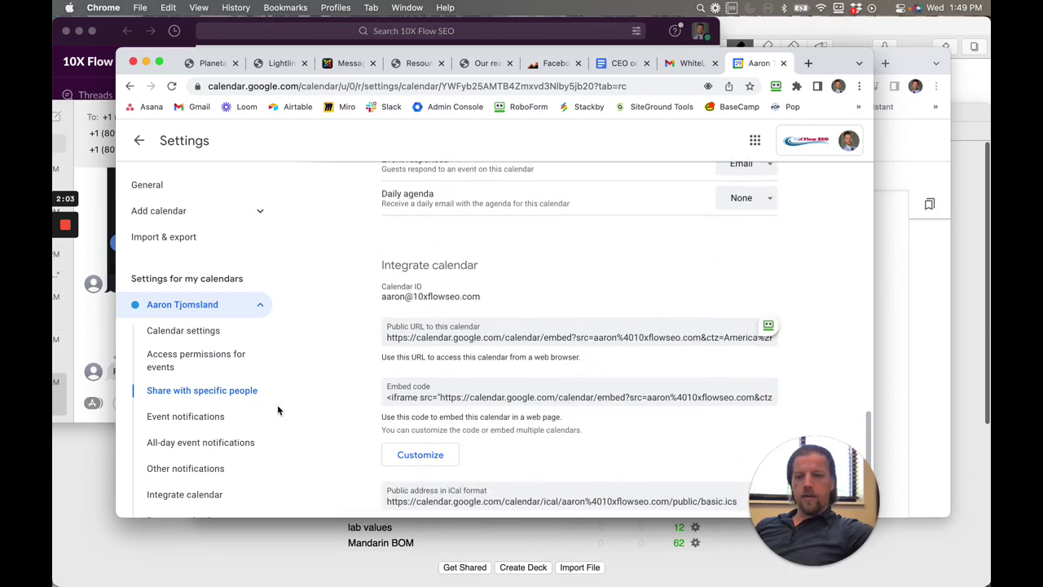
pyautogui.scroll(-3, 258, 456)
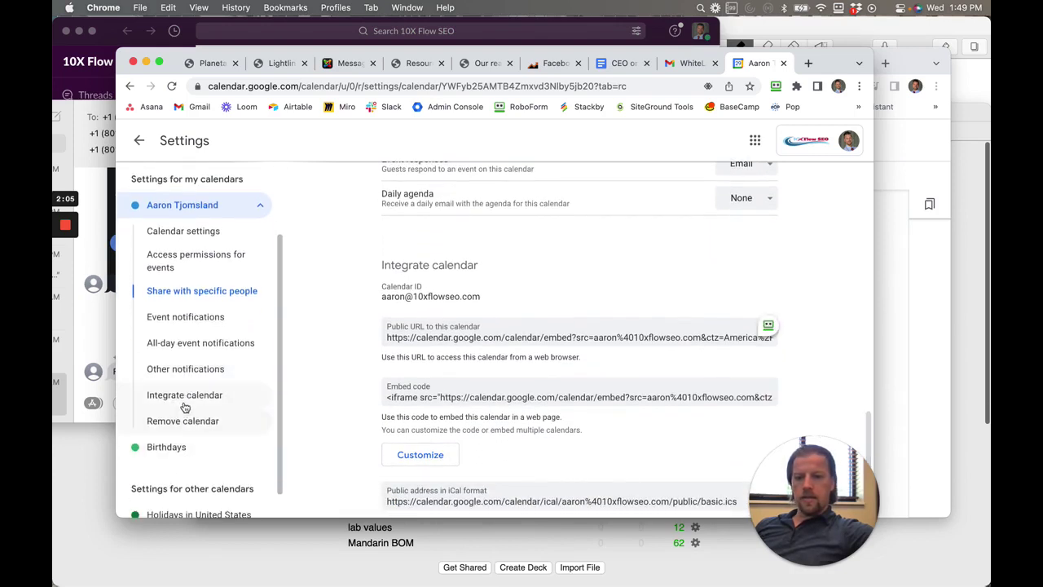
# - Go to Integrate calendar and copy the calendar's Public URL
pyautogui.click(190, 395)
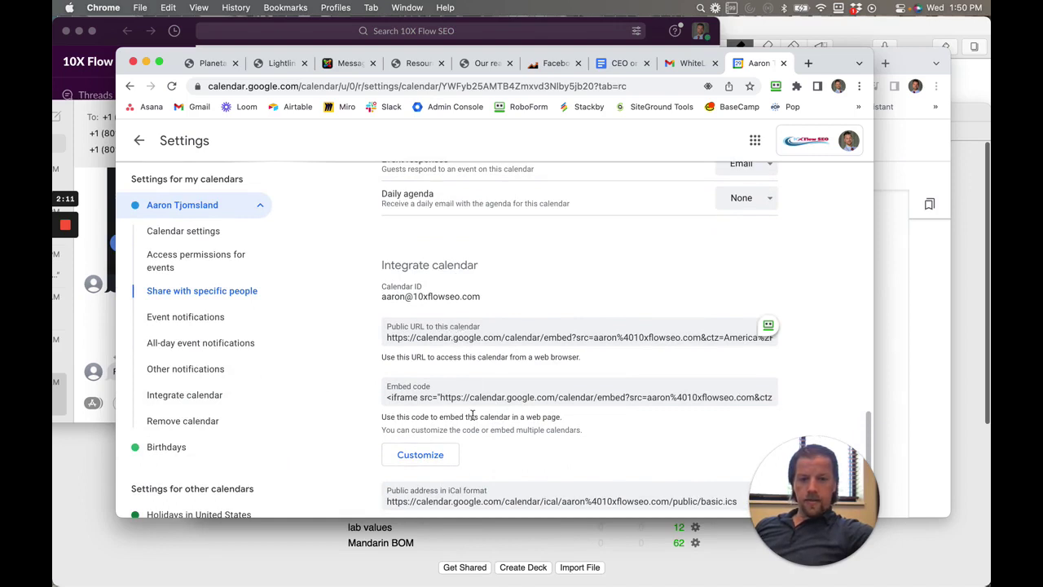
pyautogui.scroll(-3, 472, 416)
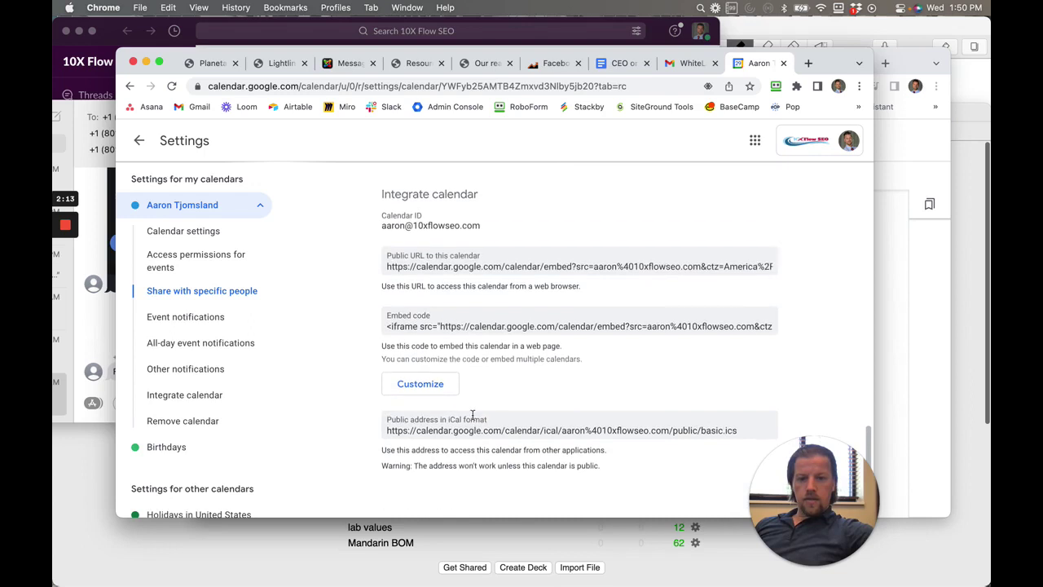
pyautogui.scroll(2, 471, 417)
pyautogui.click(454, 303)
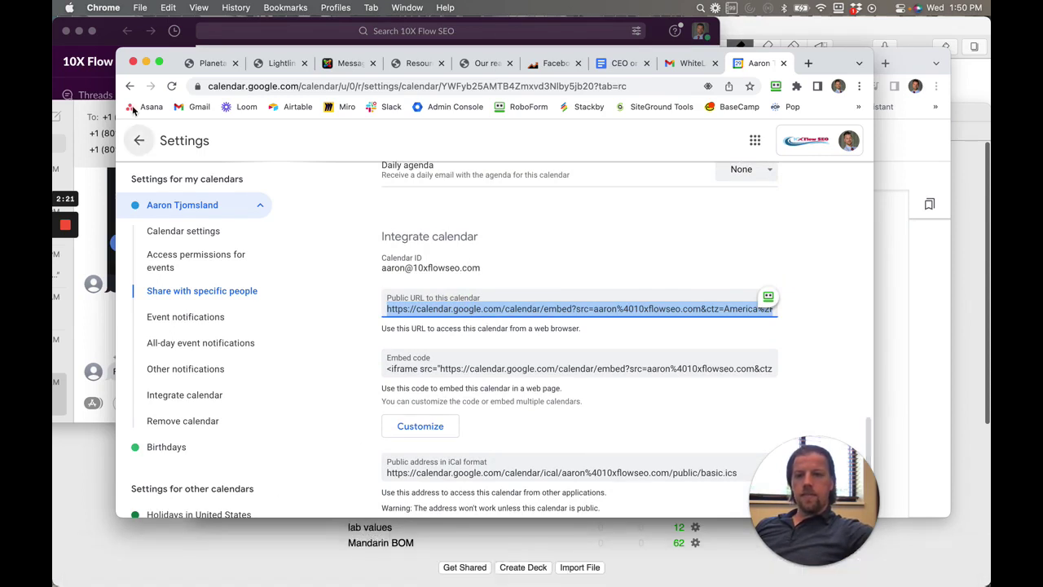
# - In Slack, paste the calendar's public URL into the teammate's direct message and send it
pyautogui.click(187, 29)
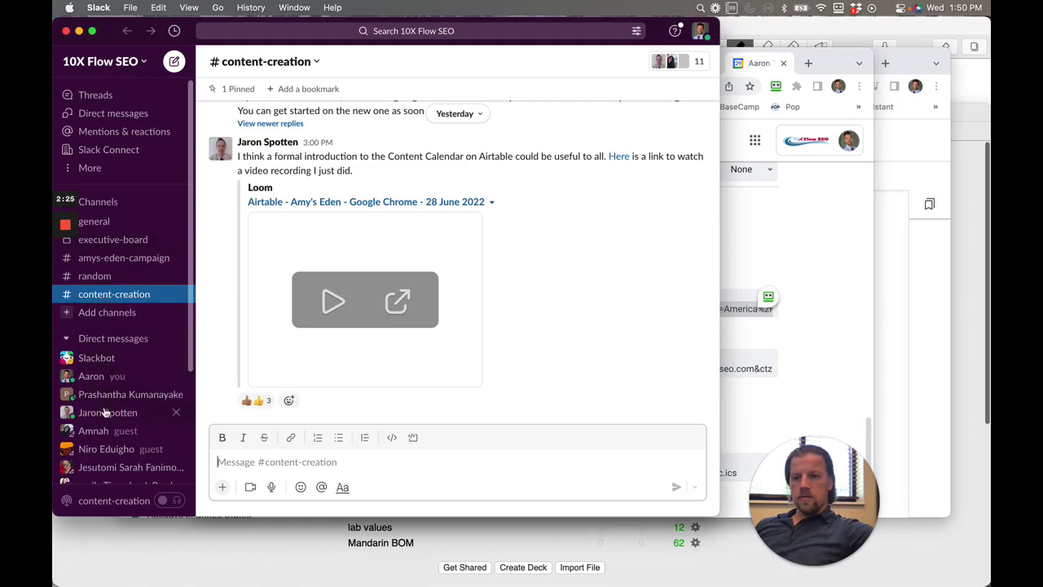
pyautogui.scroll(-3, 117, 452)
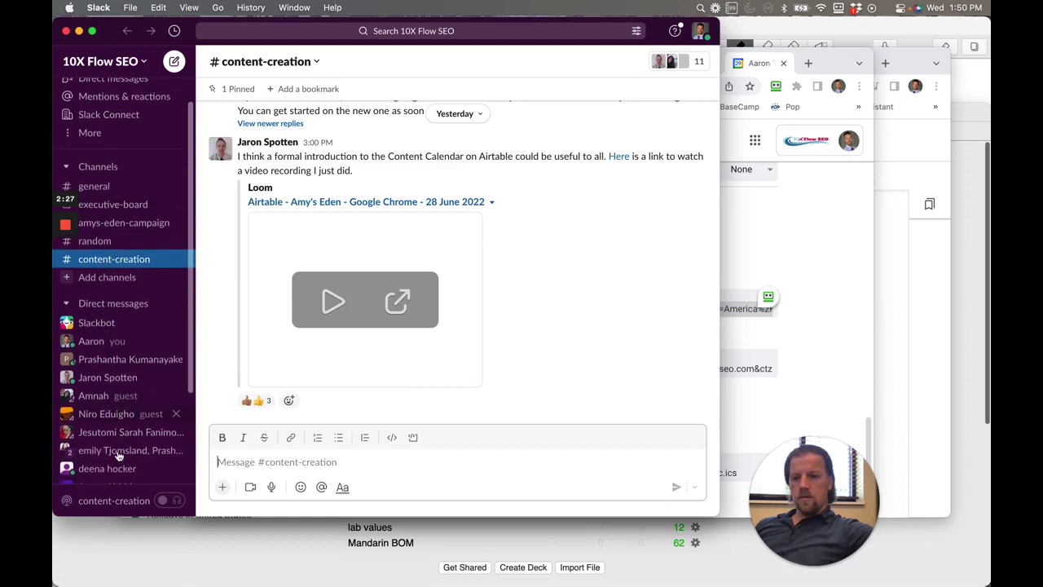
pyautogui.click(106, 438)
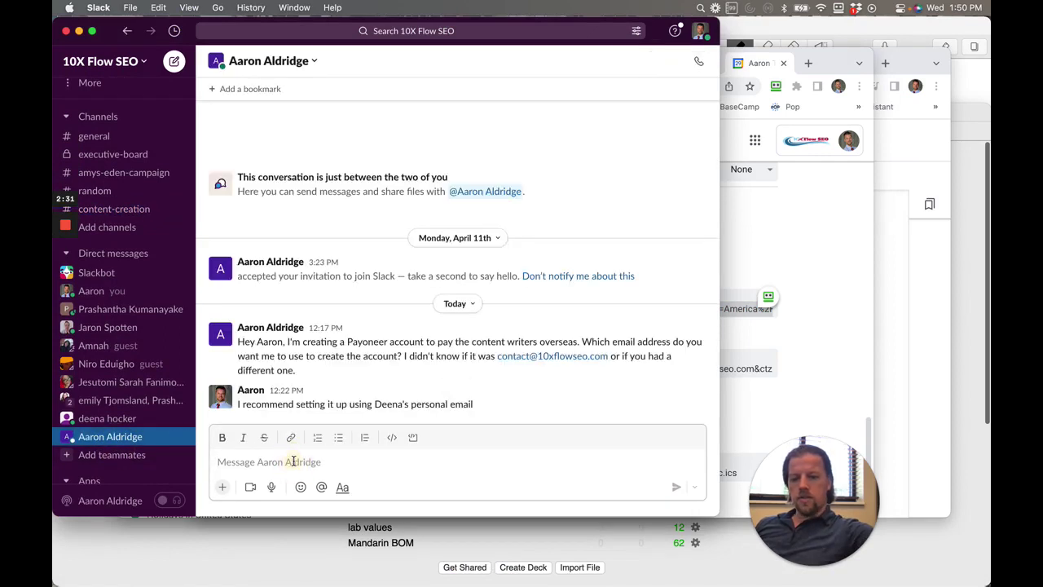
pyautogui.write('https://calendar.google.com/calendar/embed?src=aaron%4010xflowseo.com&ctz=America%2FChicago')
pyautogui.press('Return')
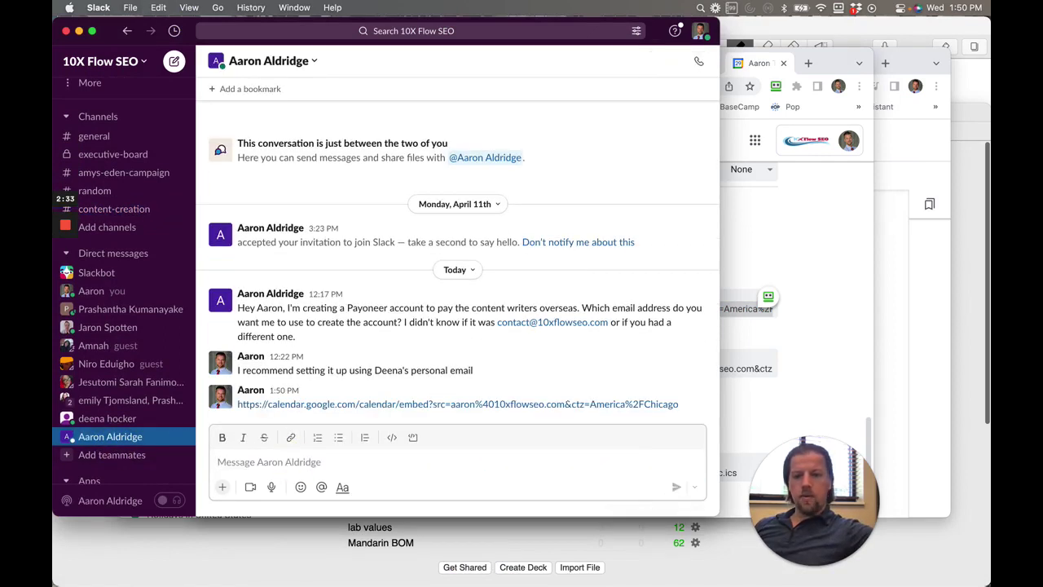